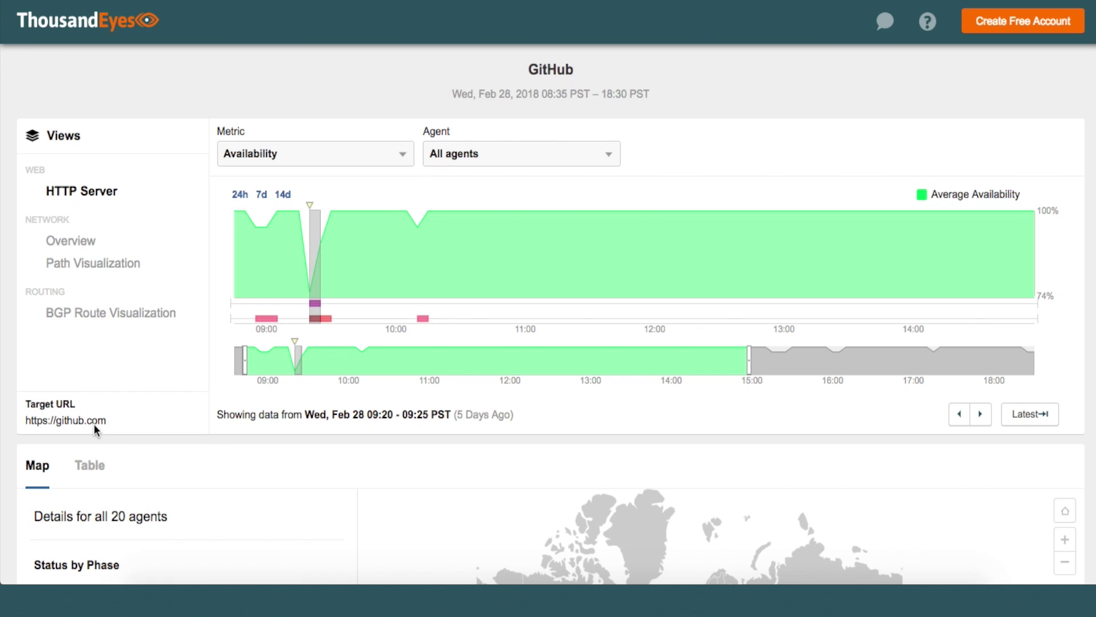
mouse_move(315, 276)
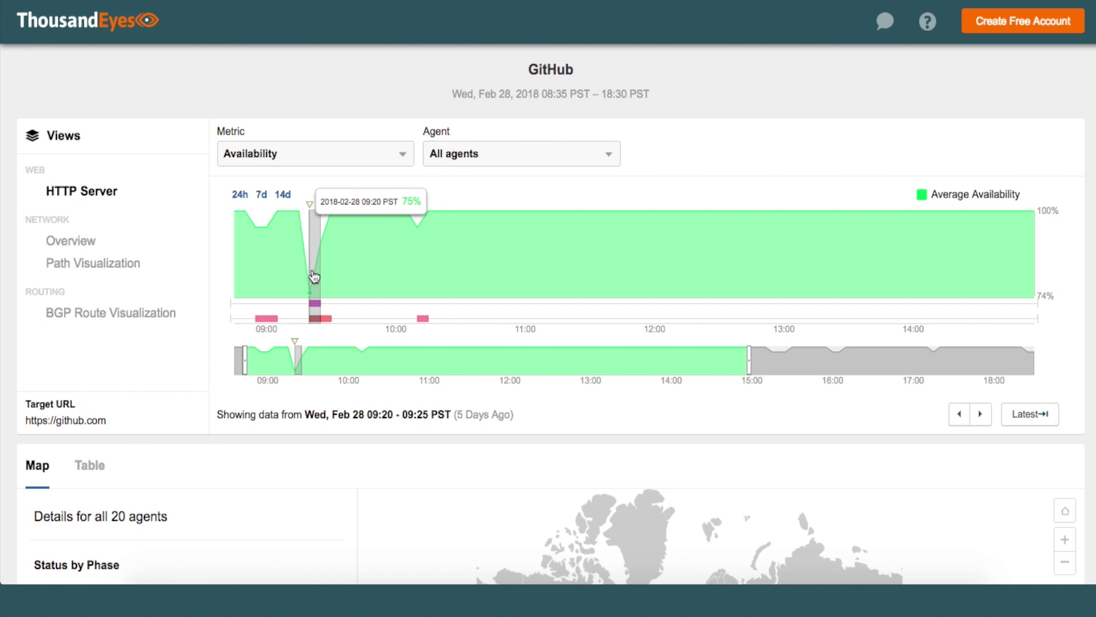
click(308, 152)
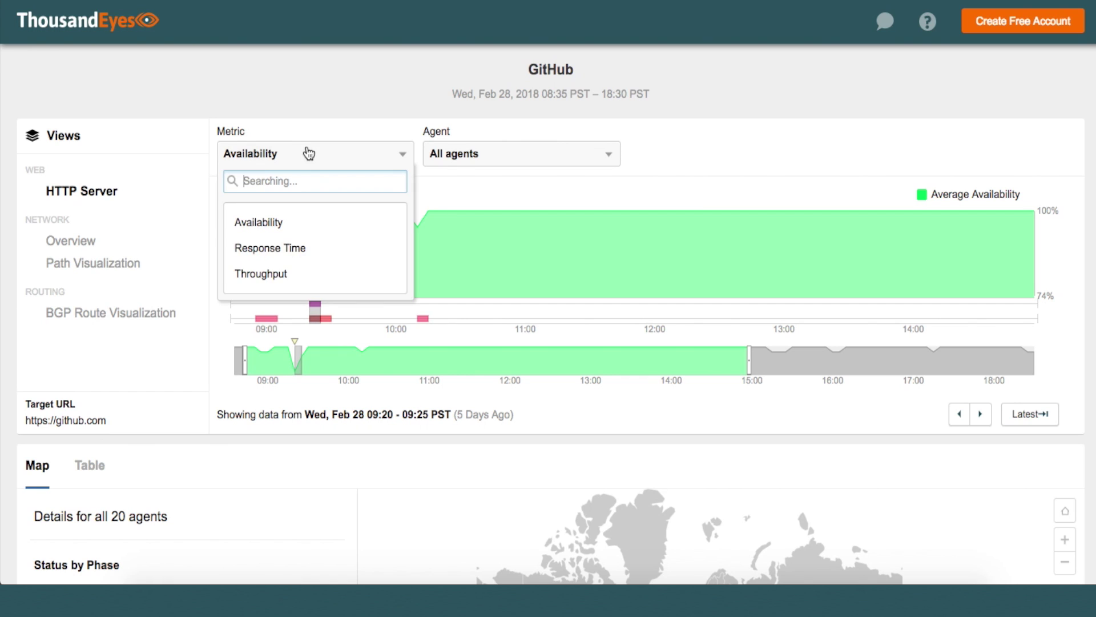
click(284, 224)
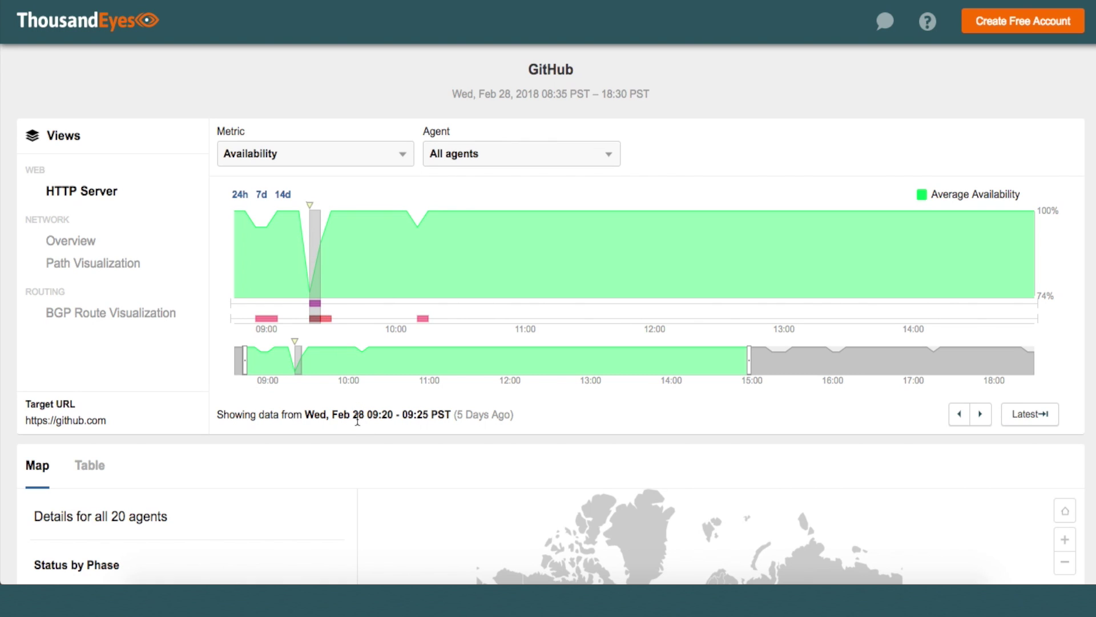
mouse_move(319, 297)
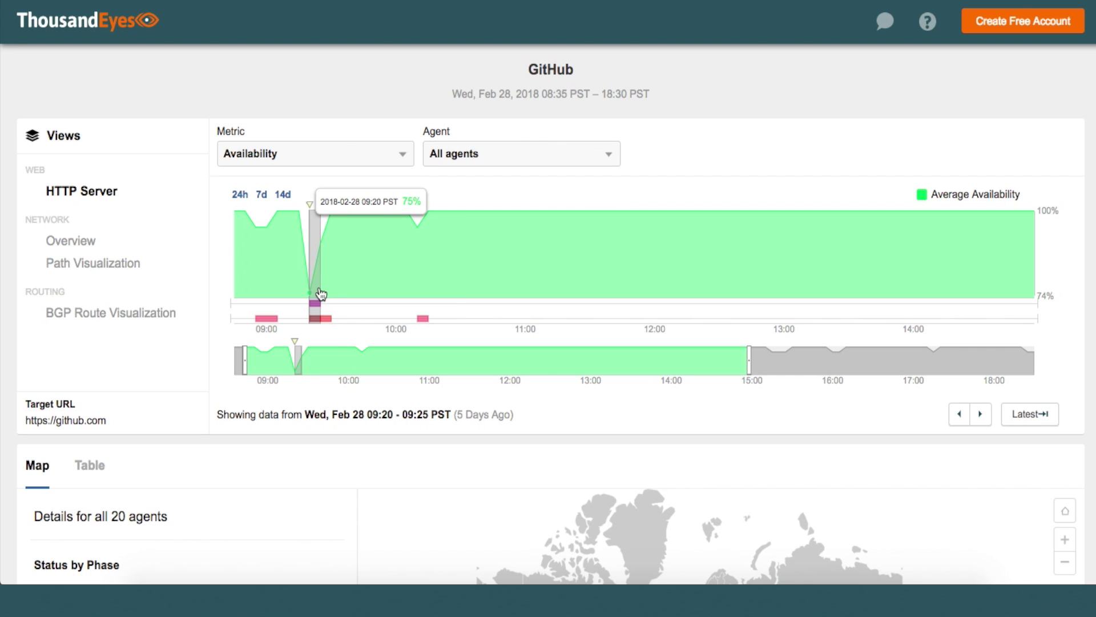
scroll(321, 293, down, 5)
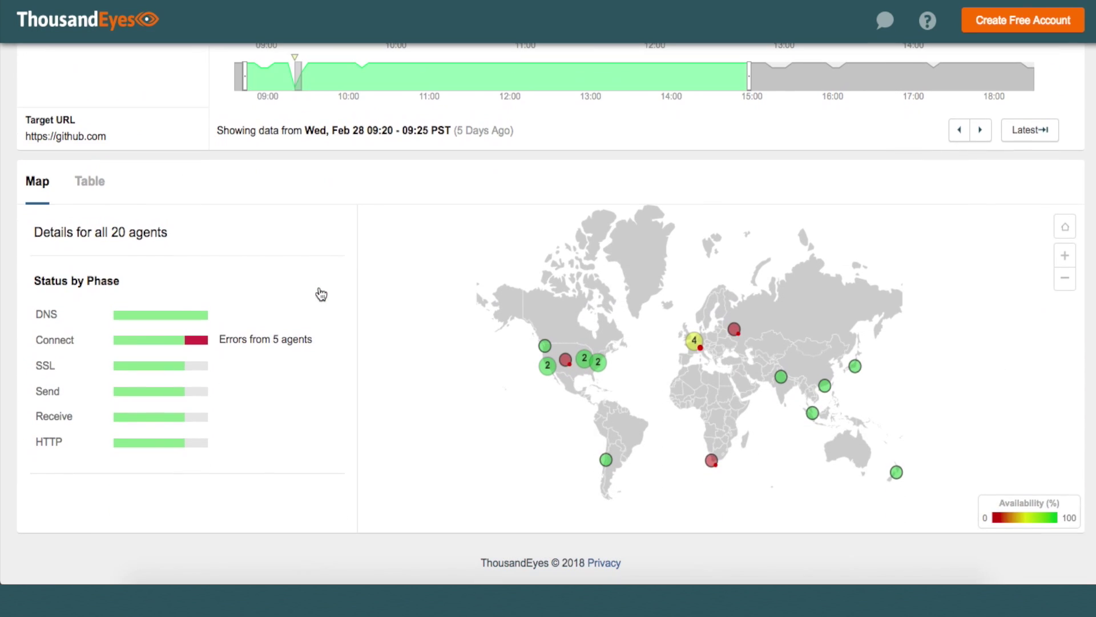
mouse_move(735, 332)
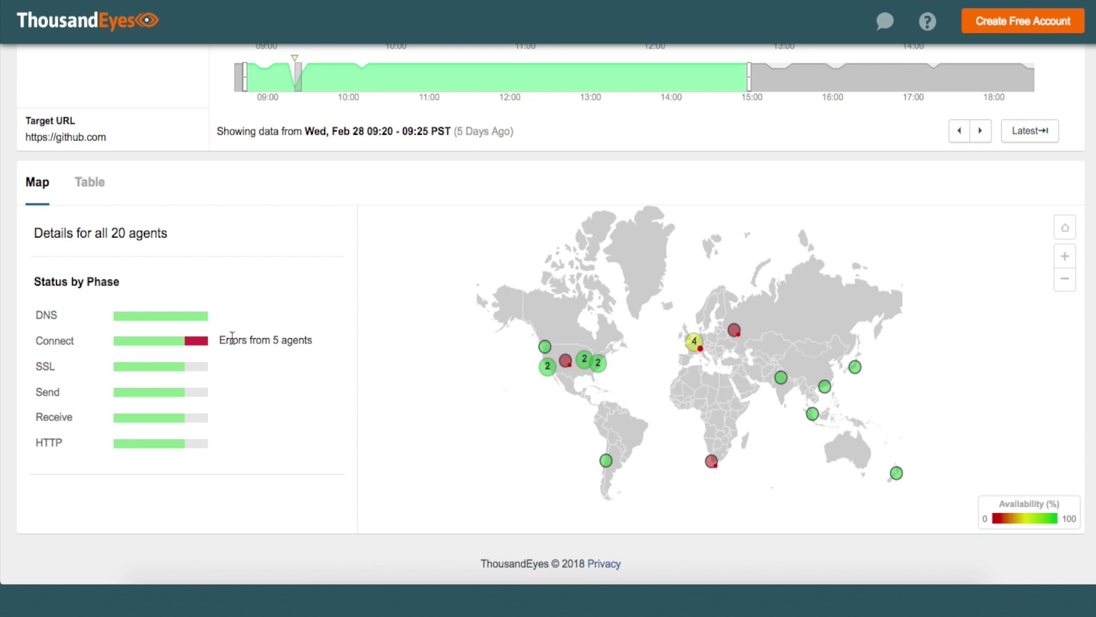
scroll(232, 336, up, 4)
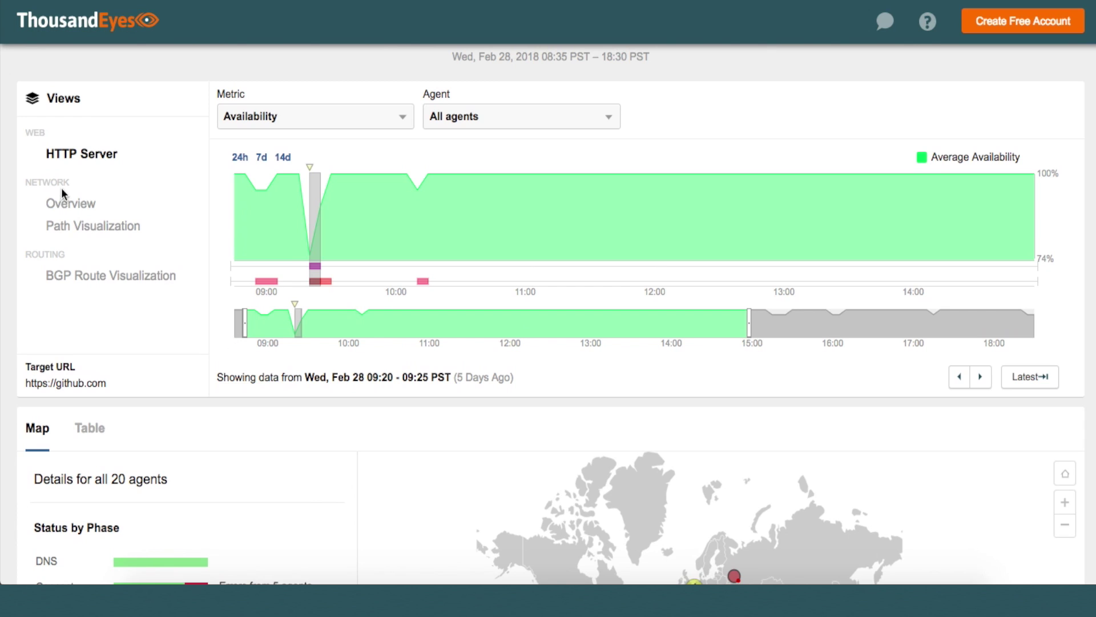
Check packet loss in the network Overview, then open Path Visualization showing 3 outages across 20 agents.
click(63, 207)
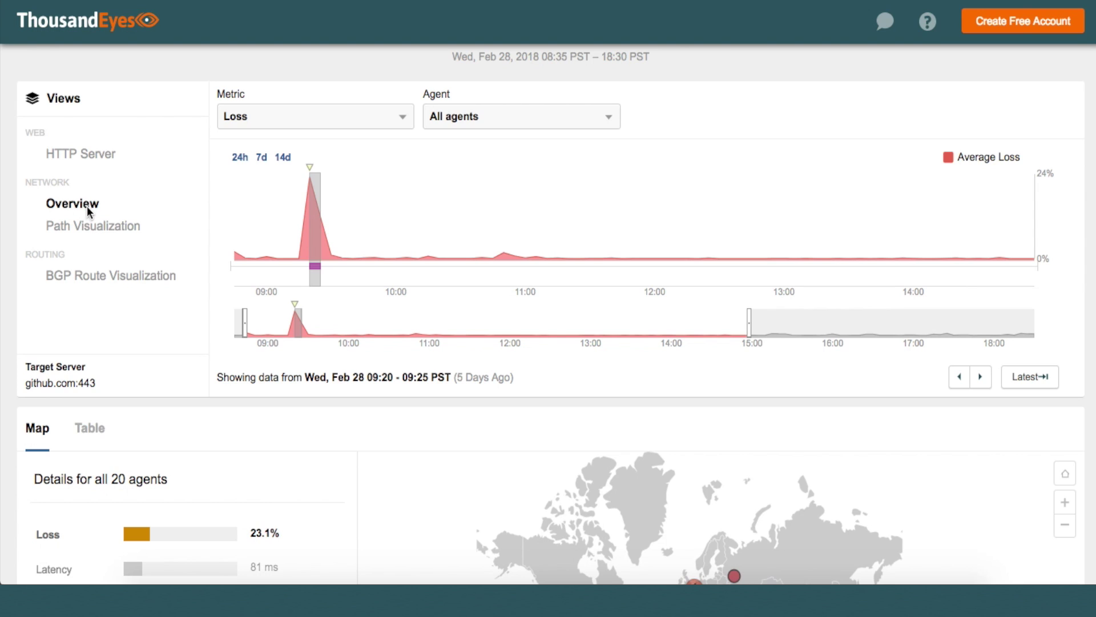
mouse_move(321, 251)
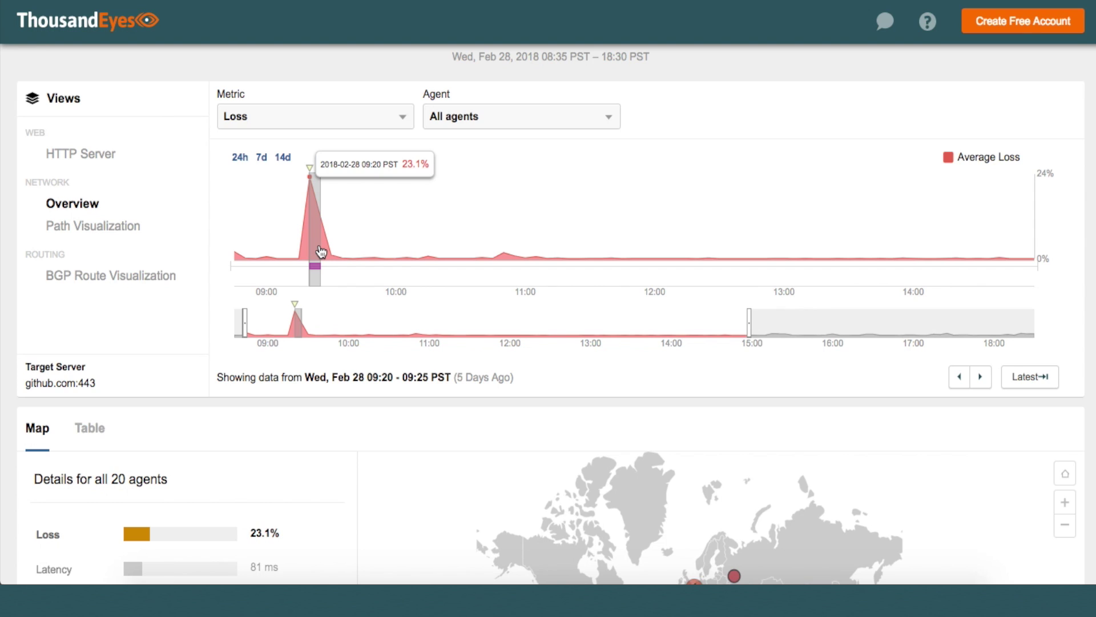
click(83, 227)
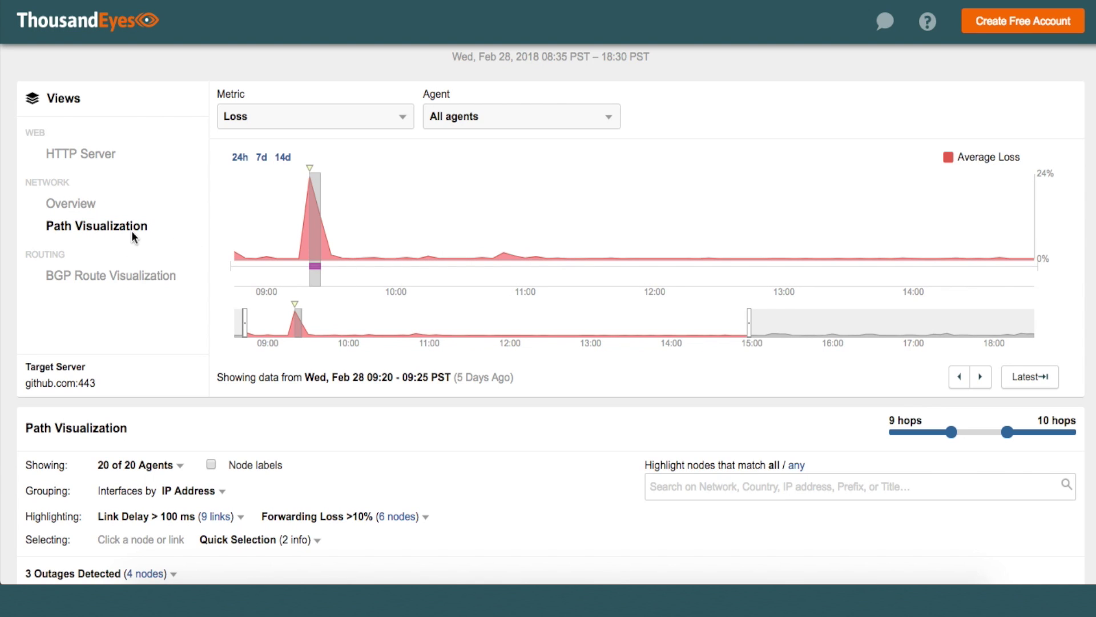
scroll(131, 231, down, 3)
scroll(132, 234, down, 8)
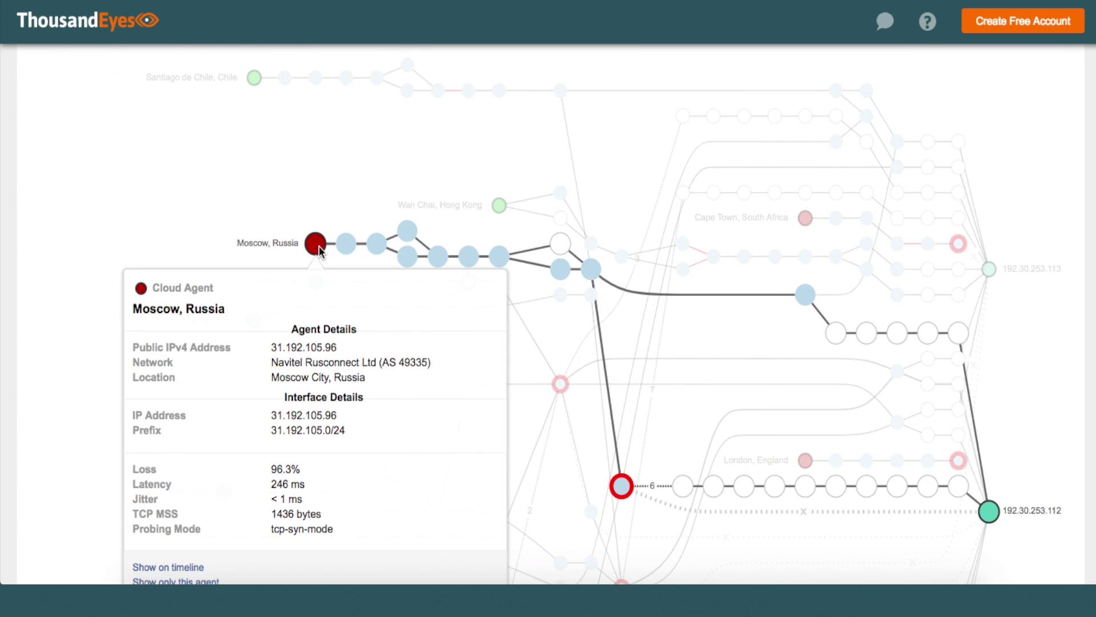
mouse_move(989, 272)
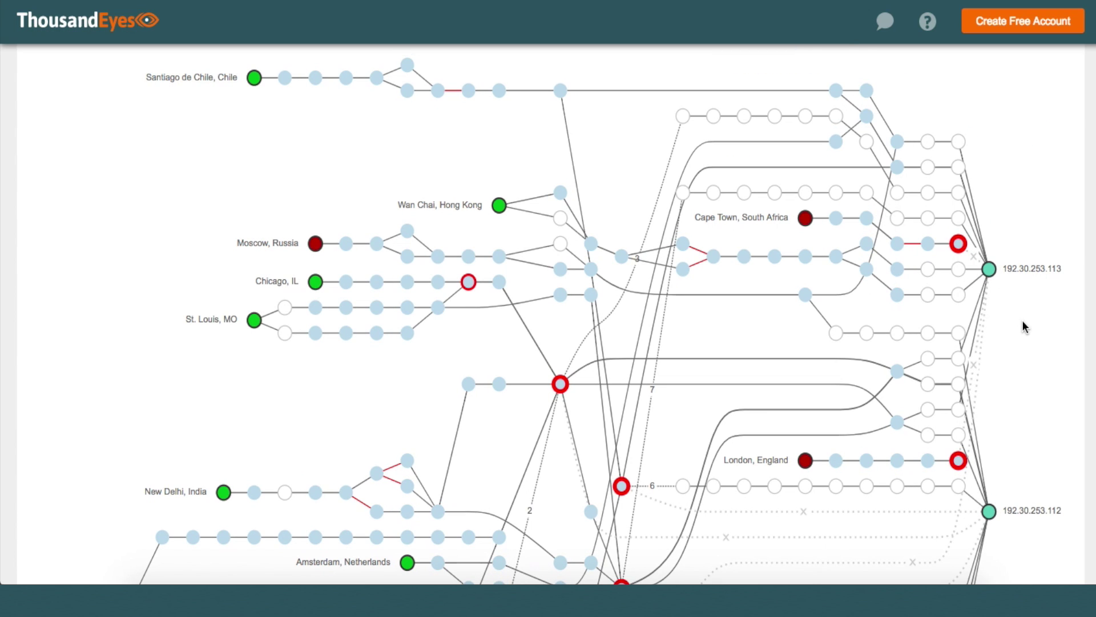
mouse_move(961, 246)
scroll(1010, 233, up, 3)
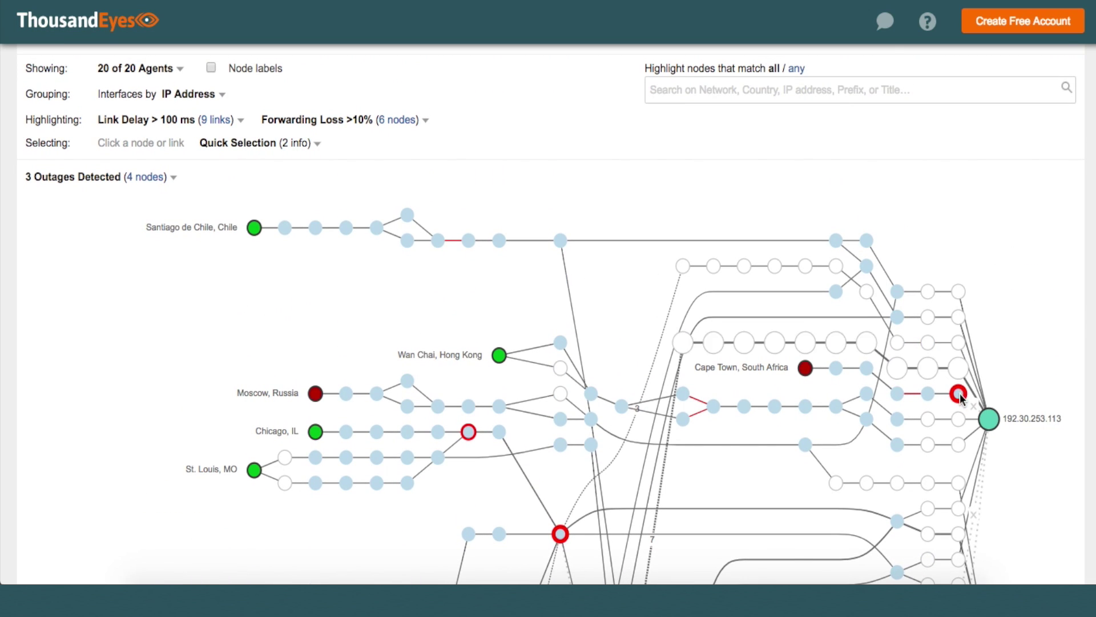
mouse_move(959, 393)
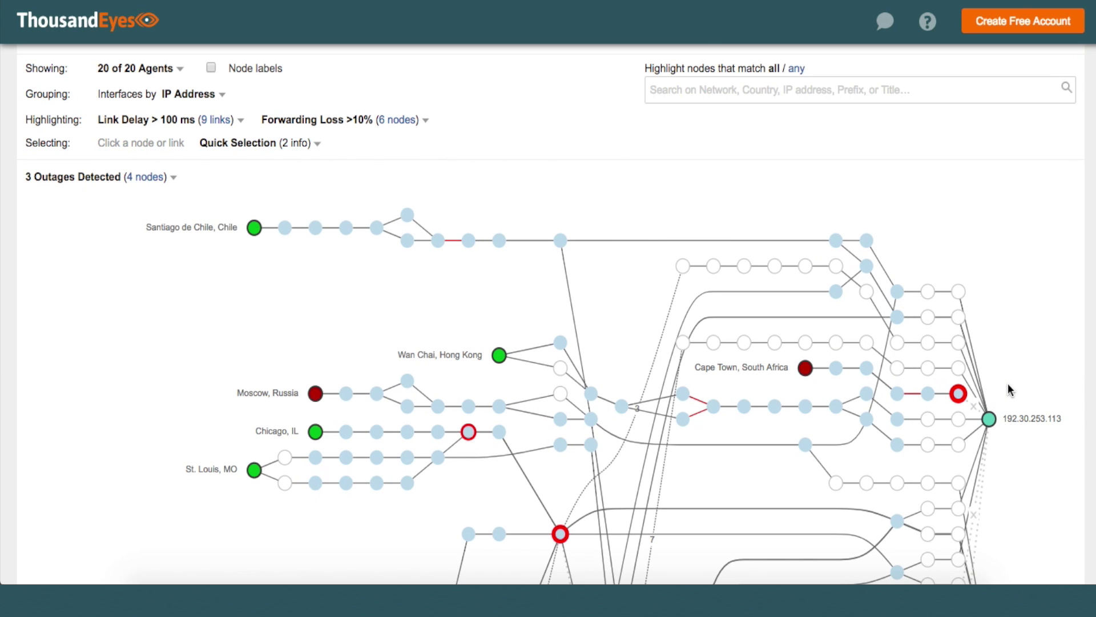
scroll(1009, 391, up, 6)
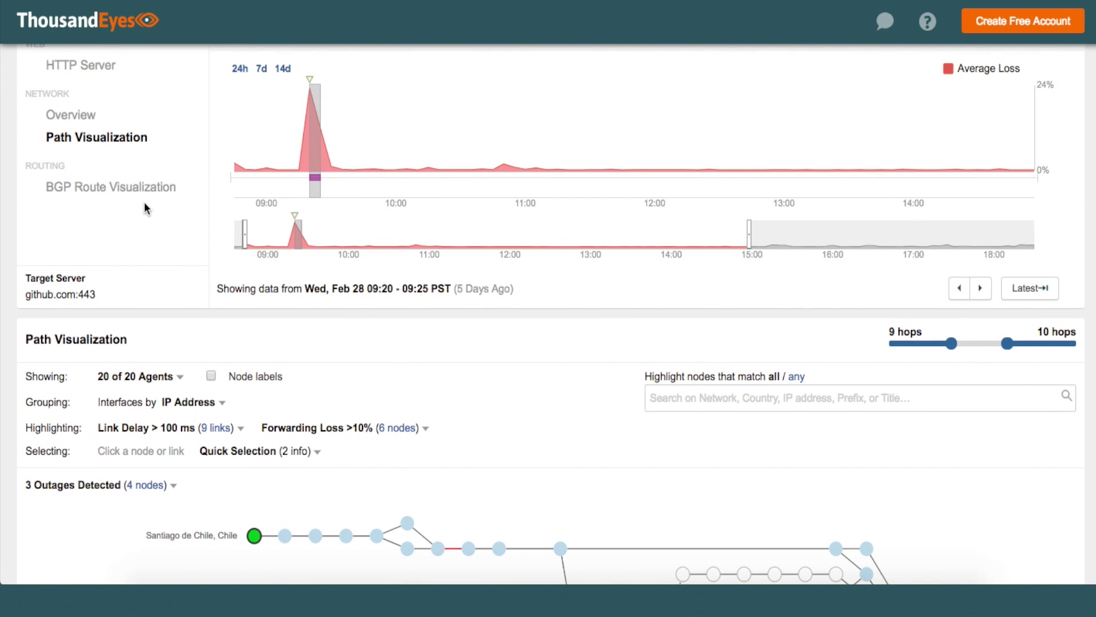
scroll(149, 206, up, 1)
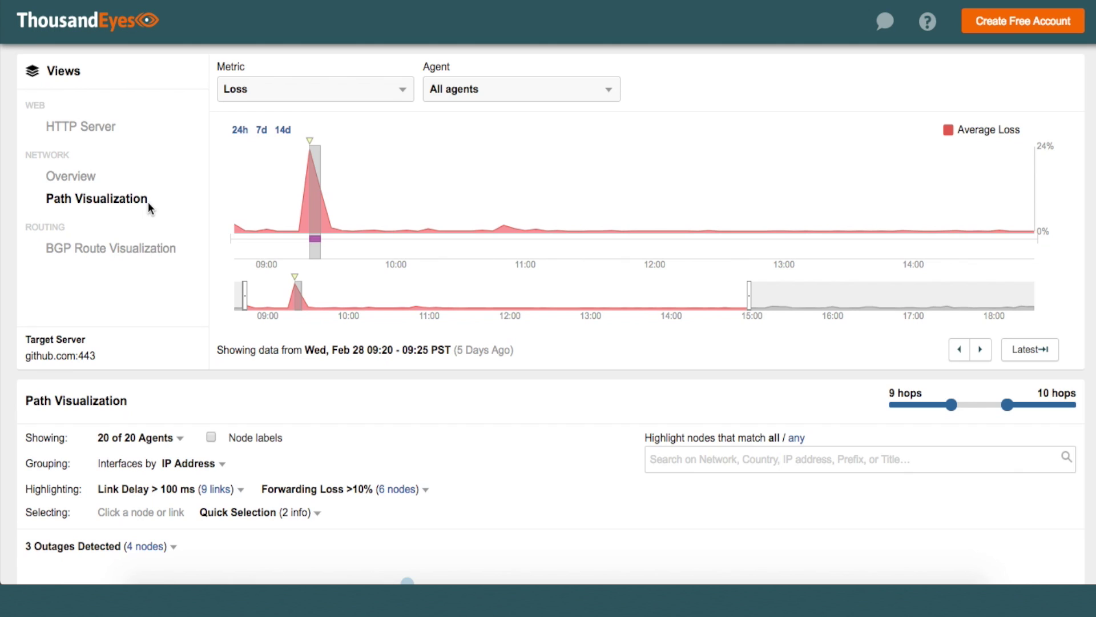
Show BGP Route Visualization for prefix 192.30.253.0/24, with path changes and the route graph.
click(148, 251)
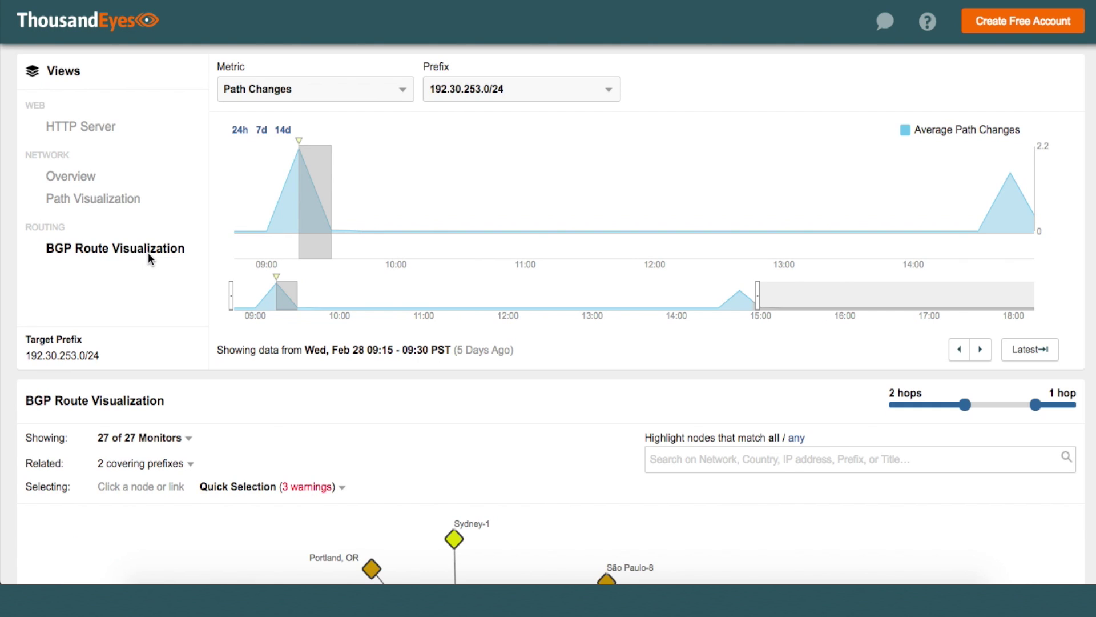
scroll(149, 256, down, 1)
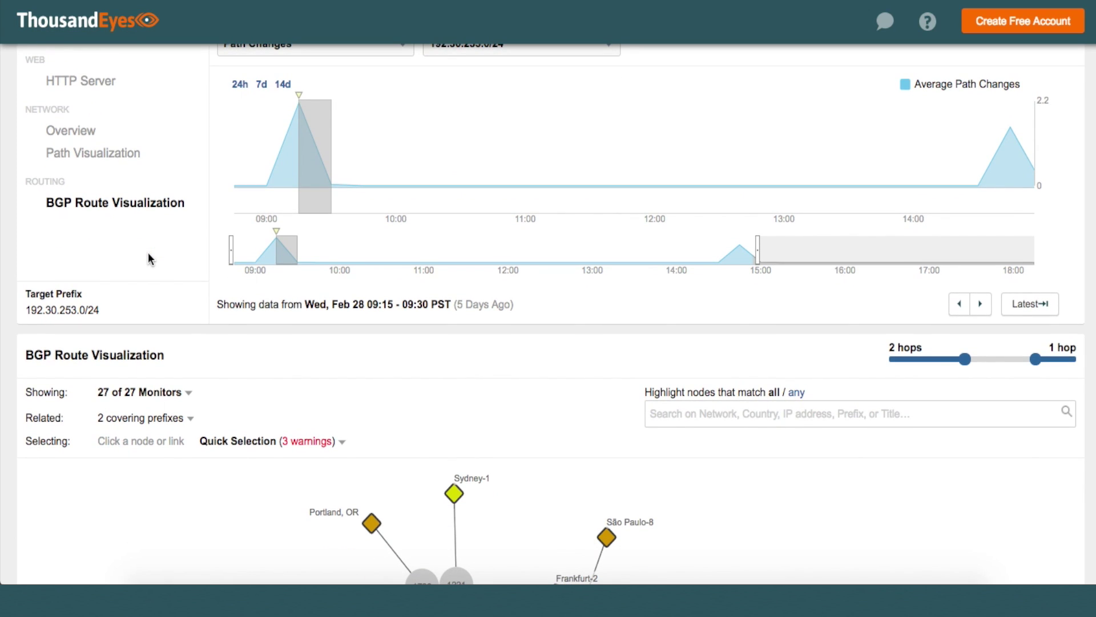
scroll(148, 255, up, 1)
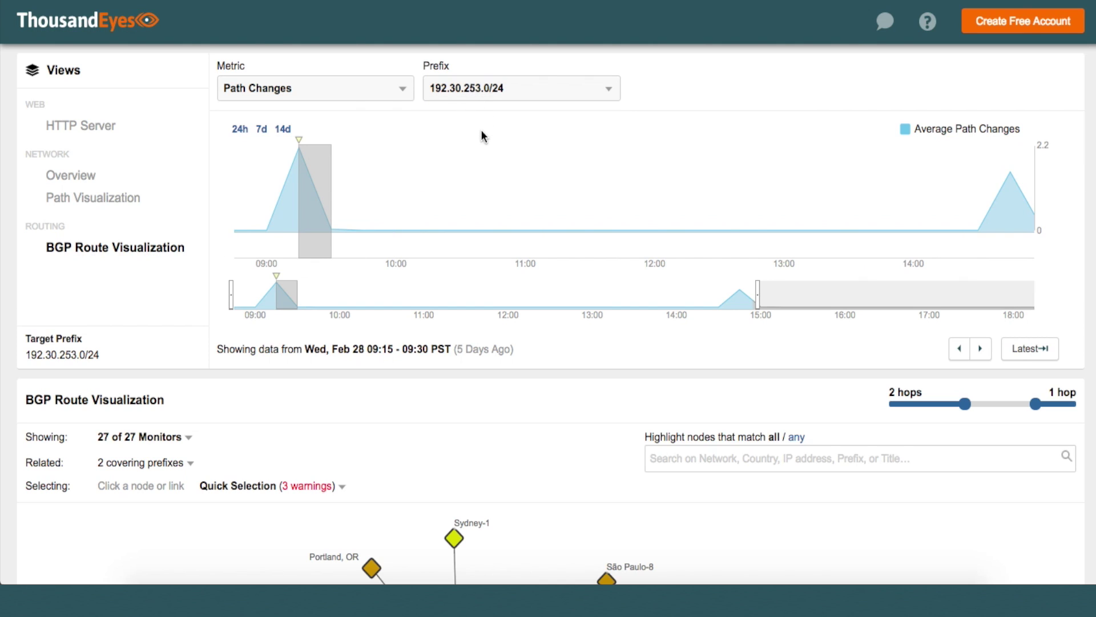
scroll(481, 132, down, 10)
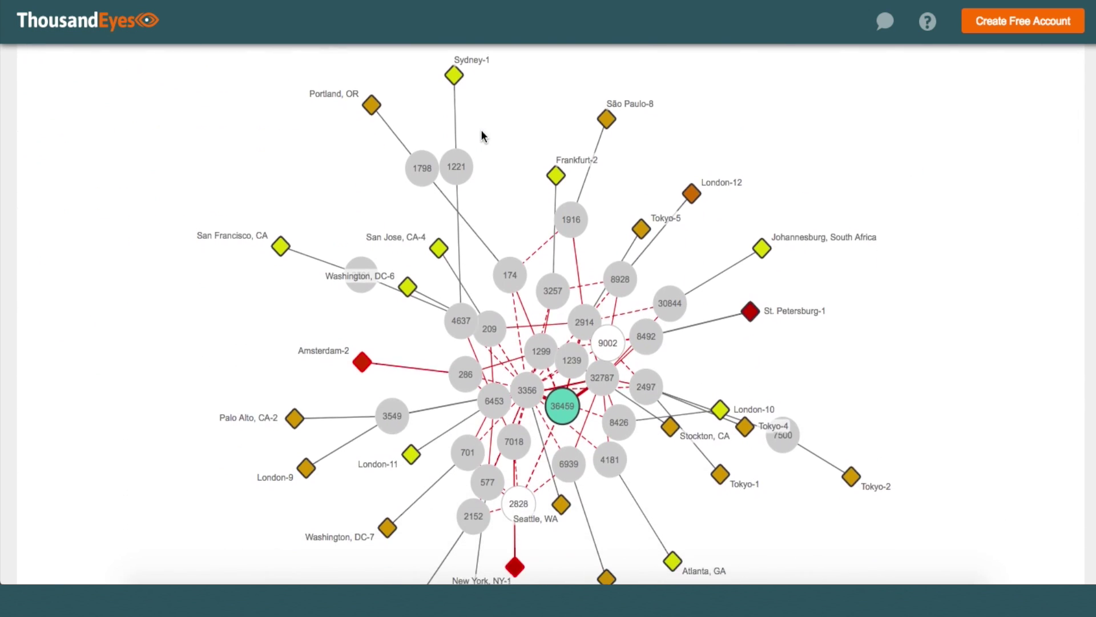
drag(561, 314, 102, 273)
mouse_move(101, 277)
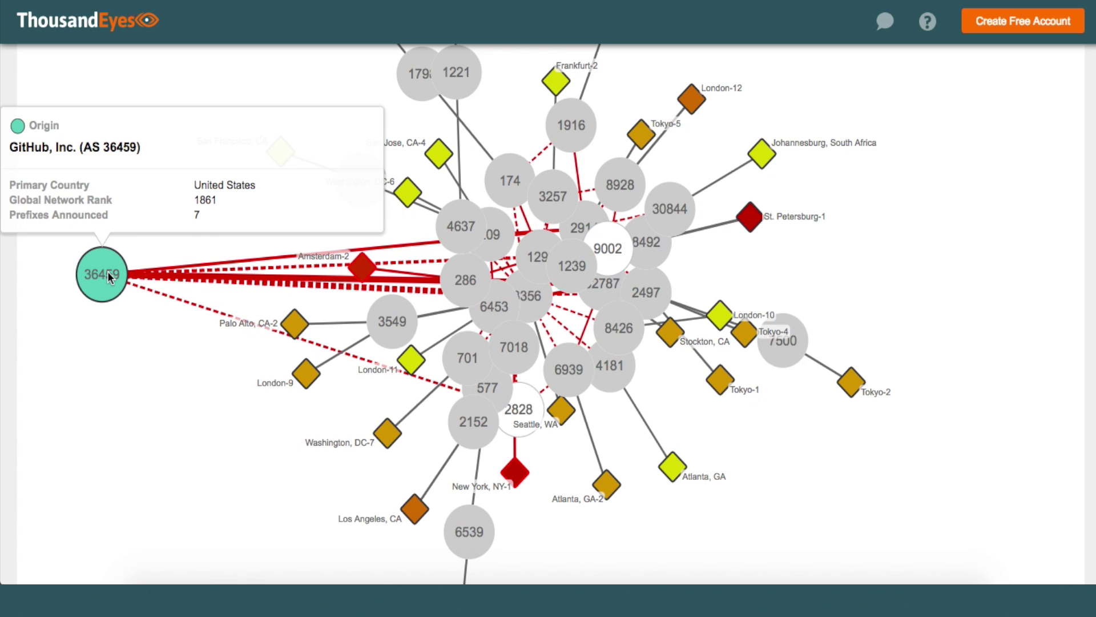
mouse_move(457, 281)
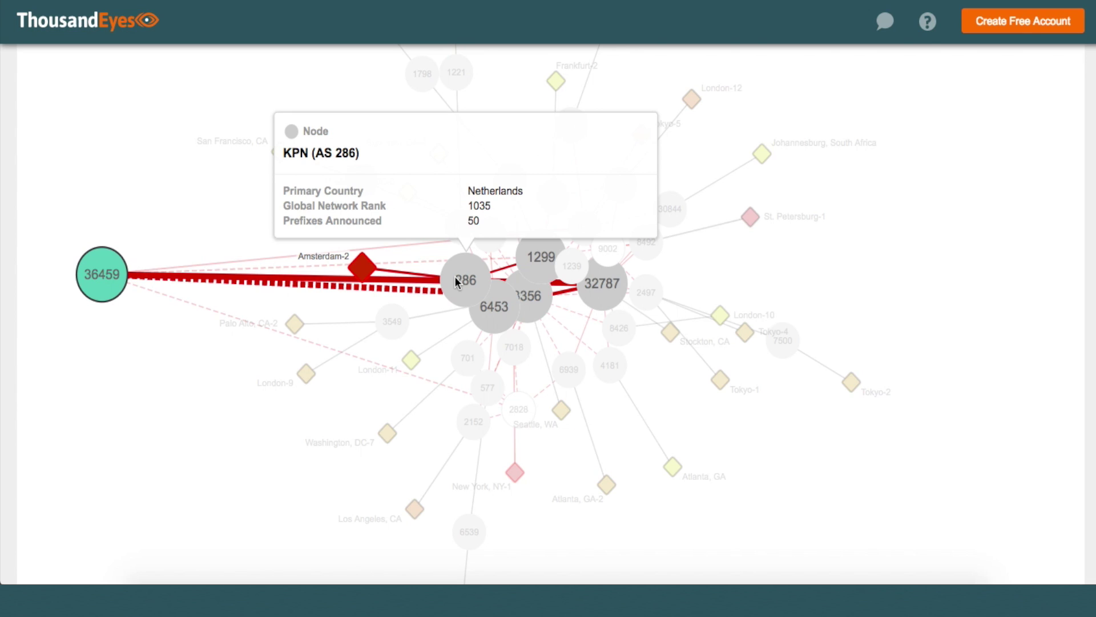
mouse_move(762, 153)
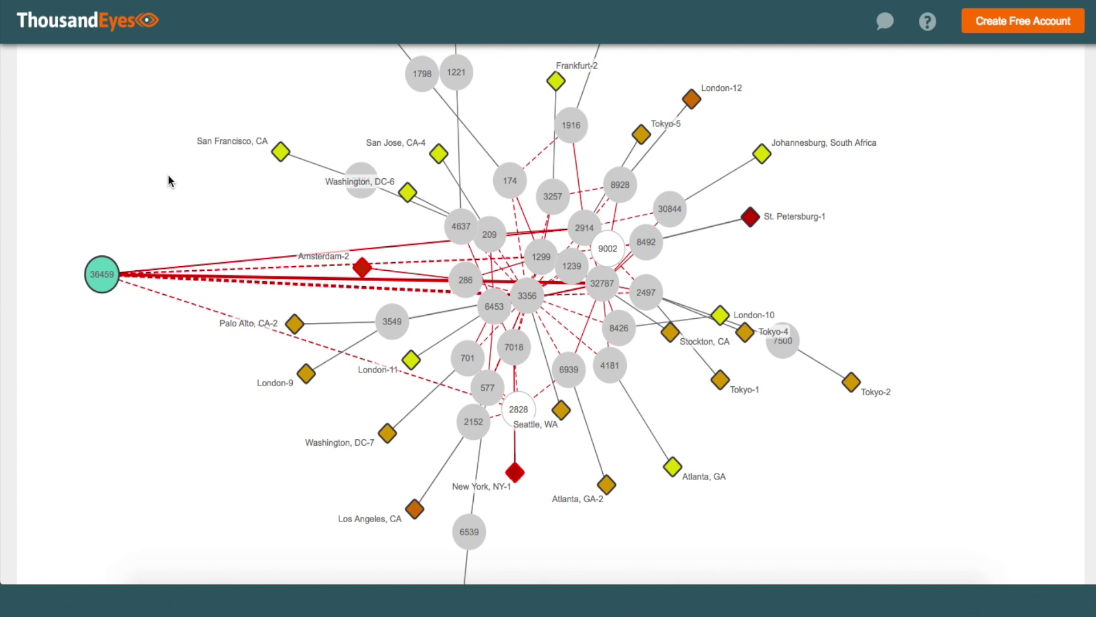
mouse_move(214, 278)
scroll(104, 194, up, 2)
Filter the BGP route graph's monitors to only the North America group, 13 of 27.
scroll(104, 194, up, 3)
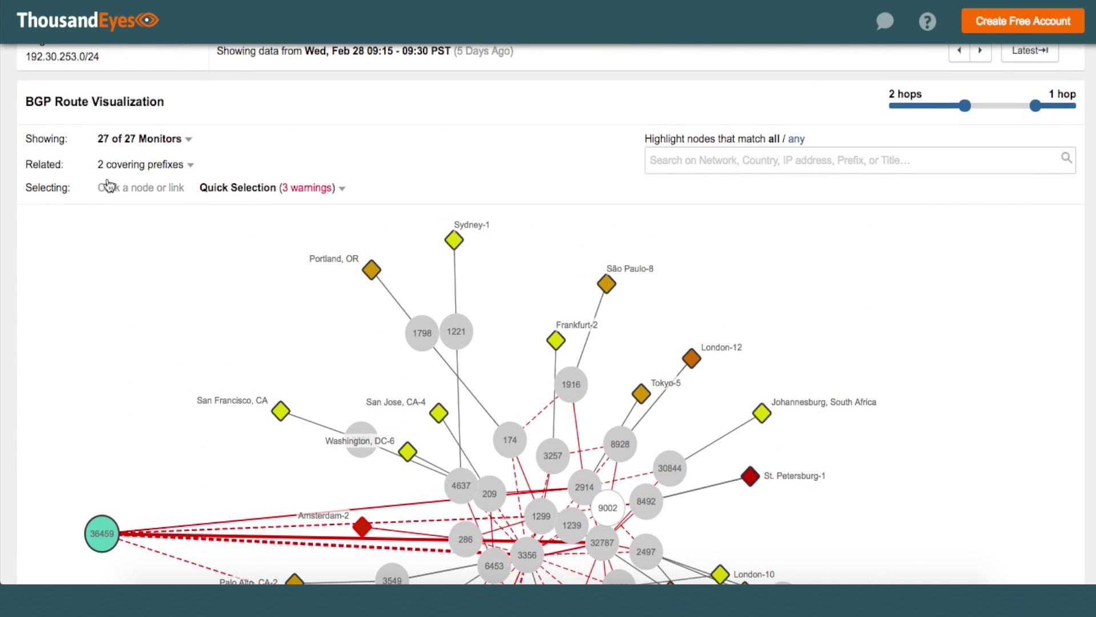
click(142, 139)
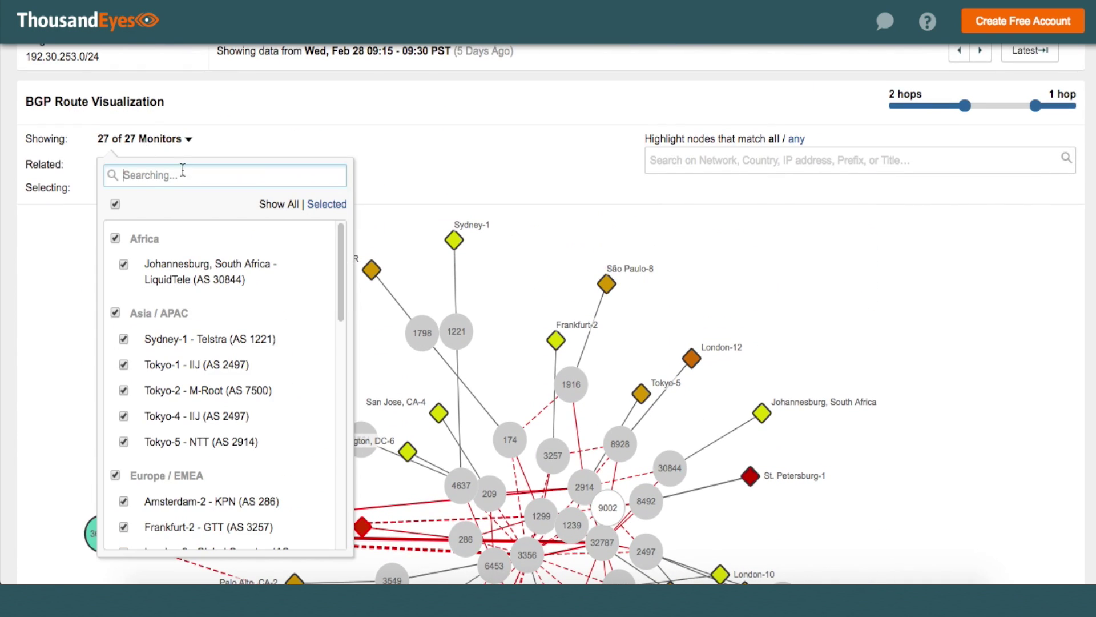
click(115, 205)
scroll(160, 303, down, 2)
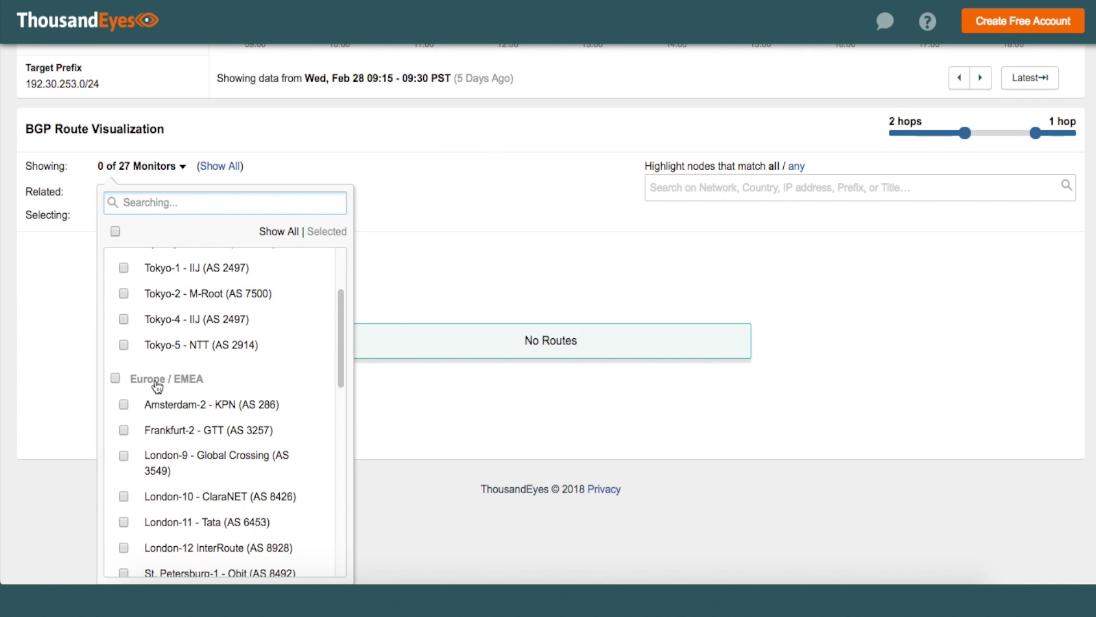
scroll(155, 384, down, 3)
scroll(154, 387, down, 3)
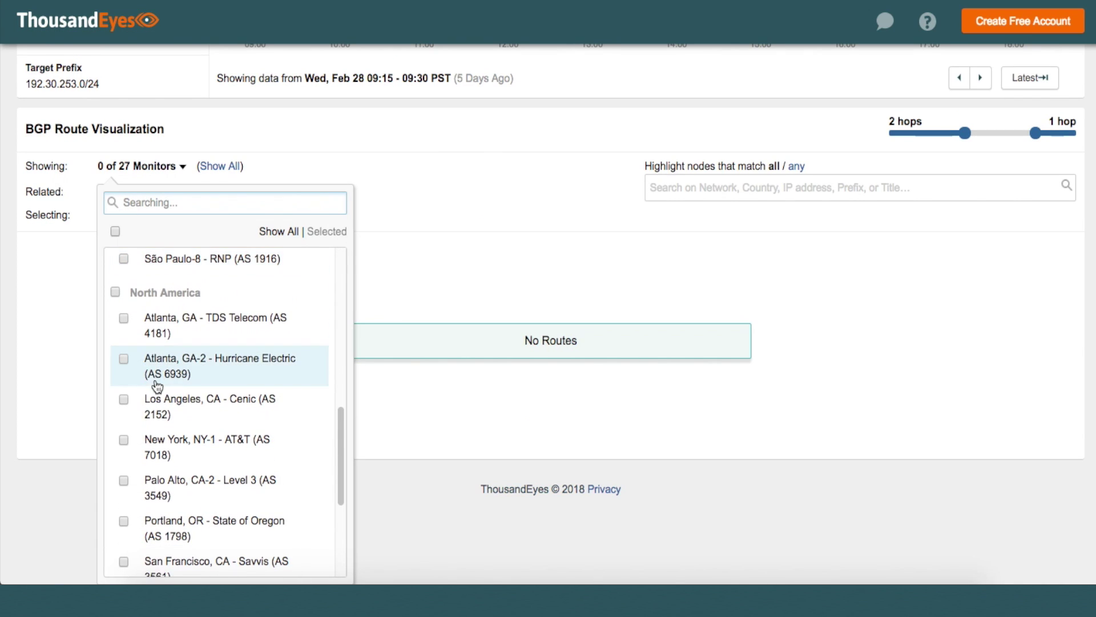
click(115, 295)
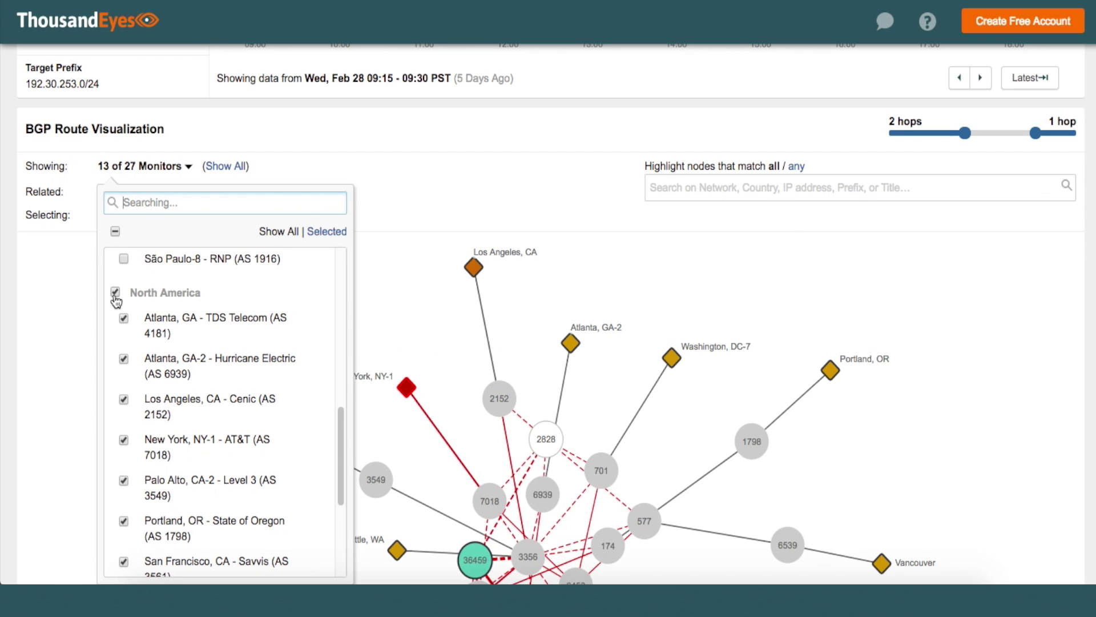
click(48, 303)
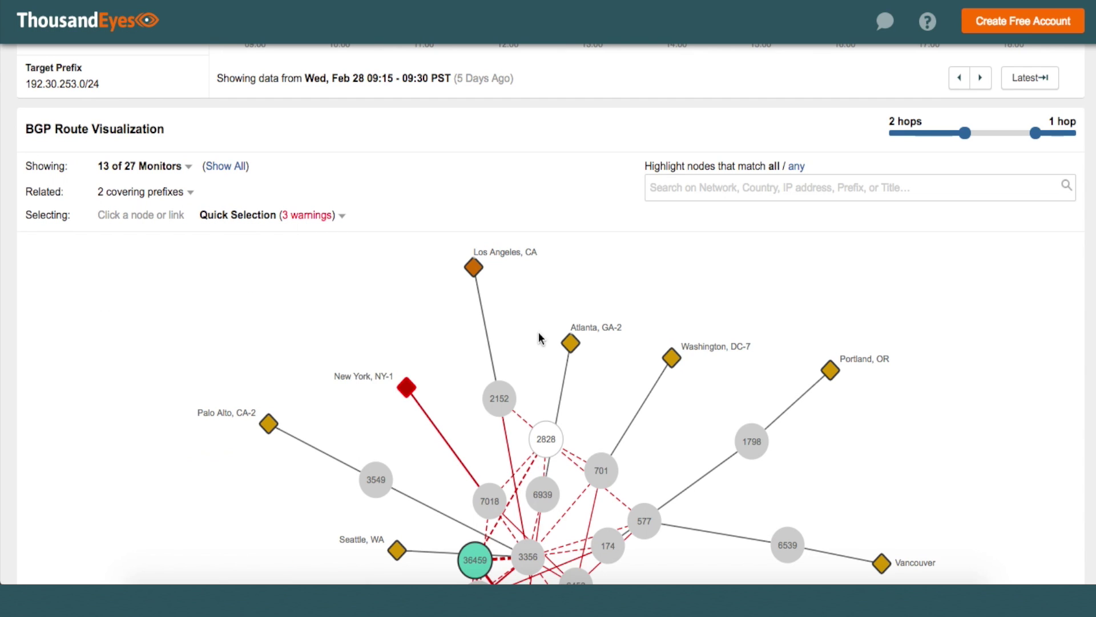
scroll(540, 339, down, 4)
Move AS 36459 to the far left with AS 32787 below it, then inspect Prolexic Technologies' details.
drag(477, 350, 167, 312)
drag(528, 417, 163, 437)
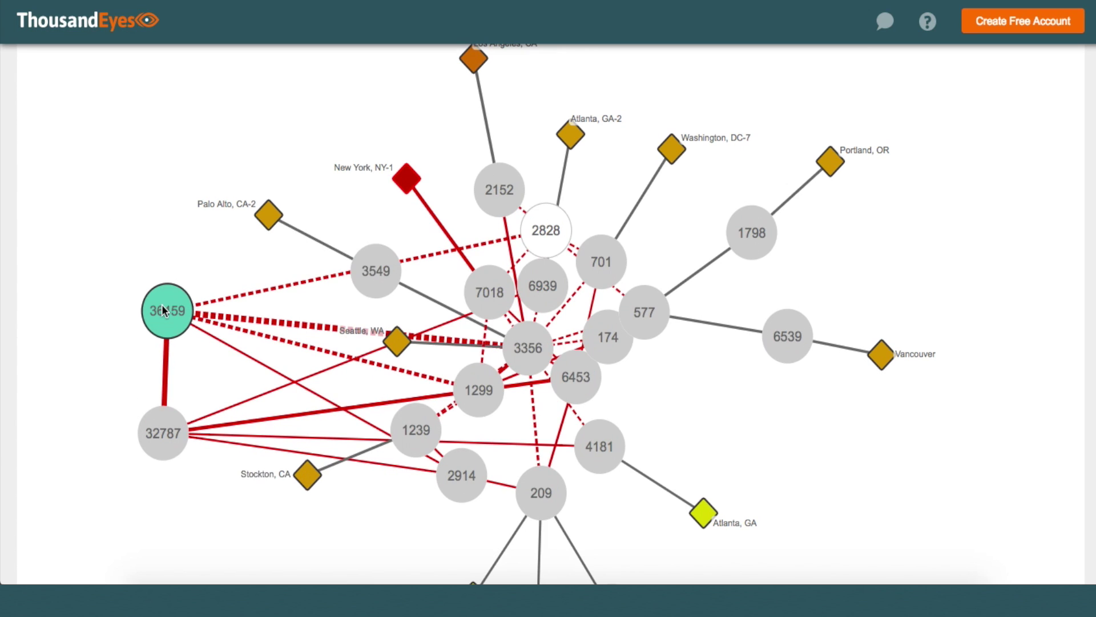
mouse_move(161, 306)
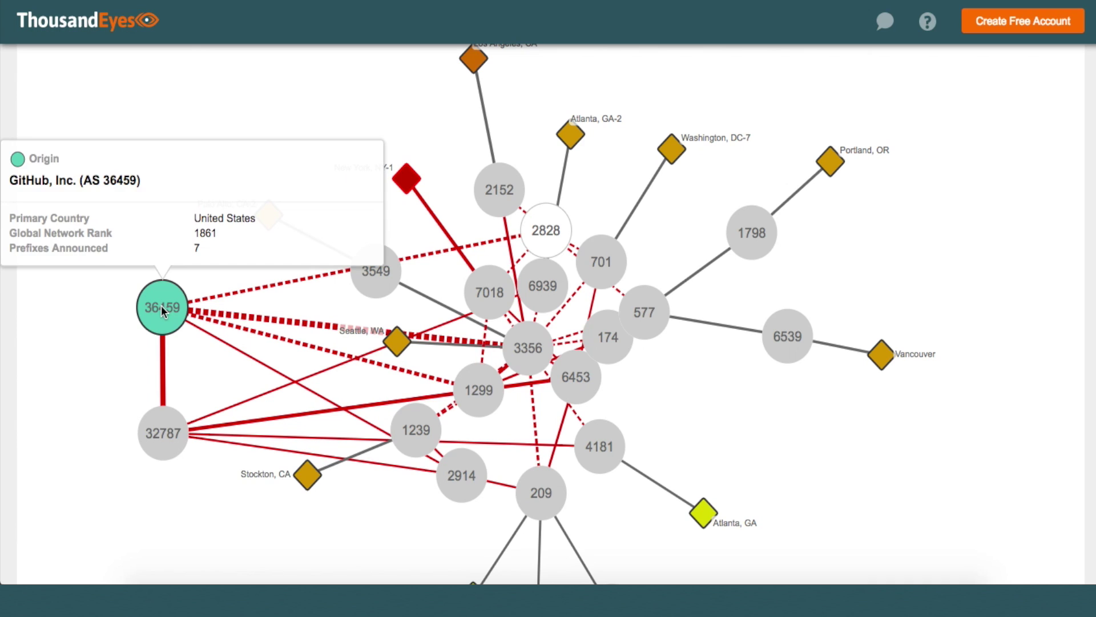
mouse_move(244, 289)
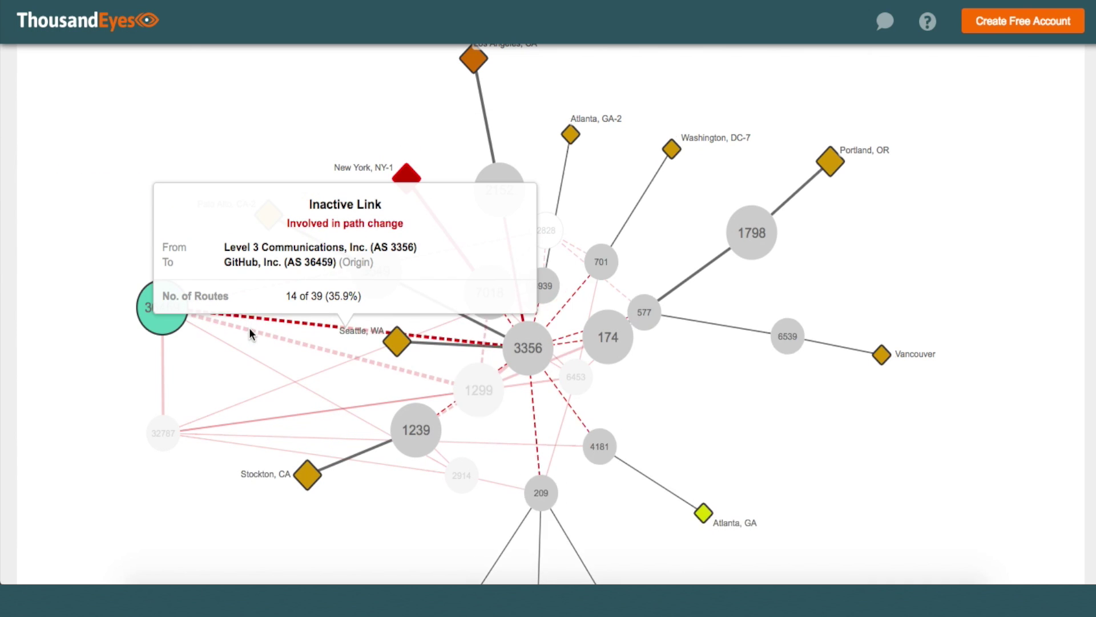
mouse_move(249, 333)
mouse_move(252, 359)
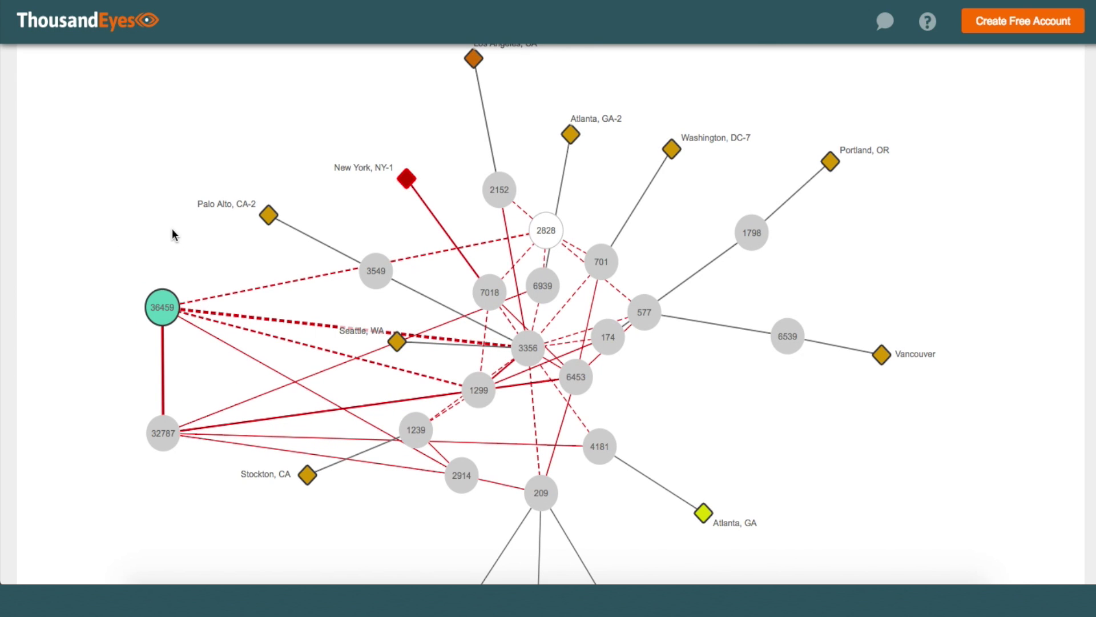
mouse_move(164, 433)
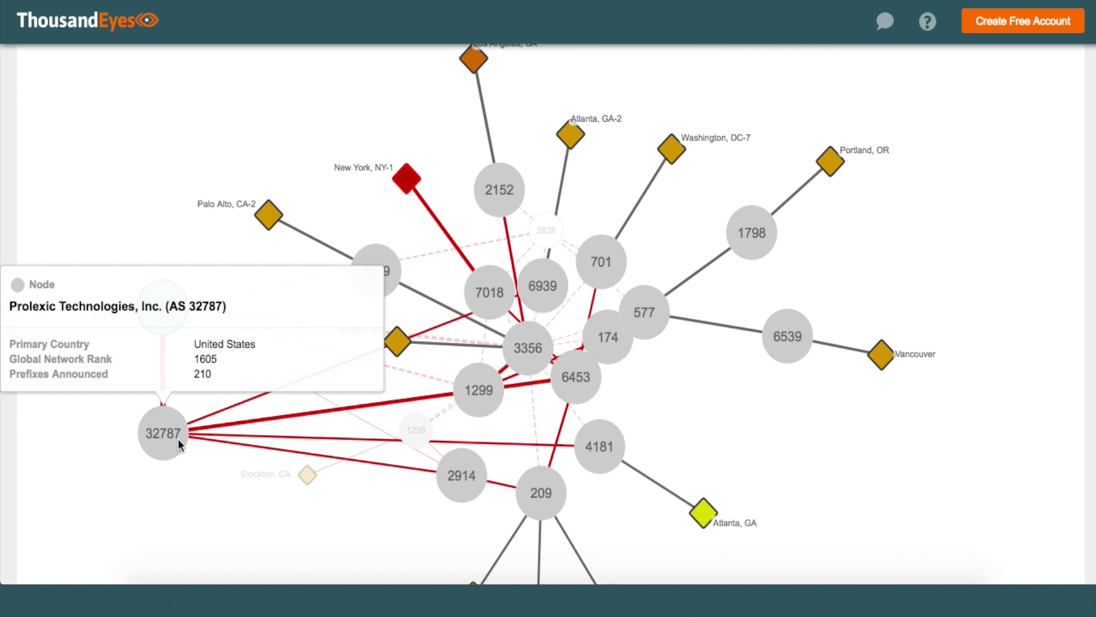
Return to the top and switch to github.com's HTTP Server availability view.
scroll(109, 417, up, 1)
scroll(109, 419, up, 5)
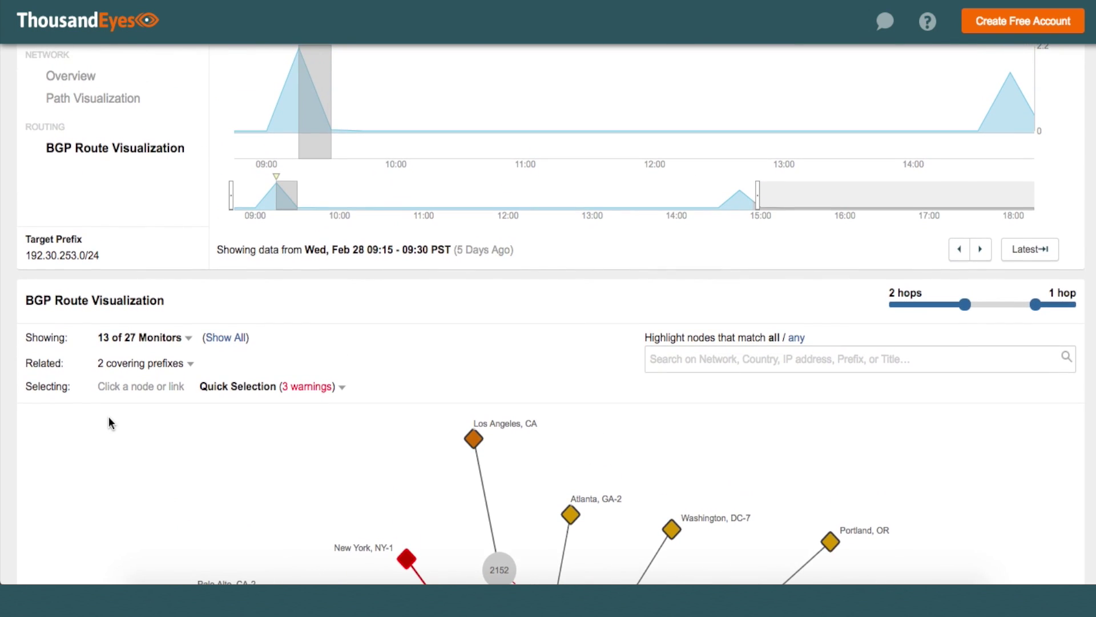
scroll(109, 416, up, 1)
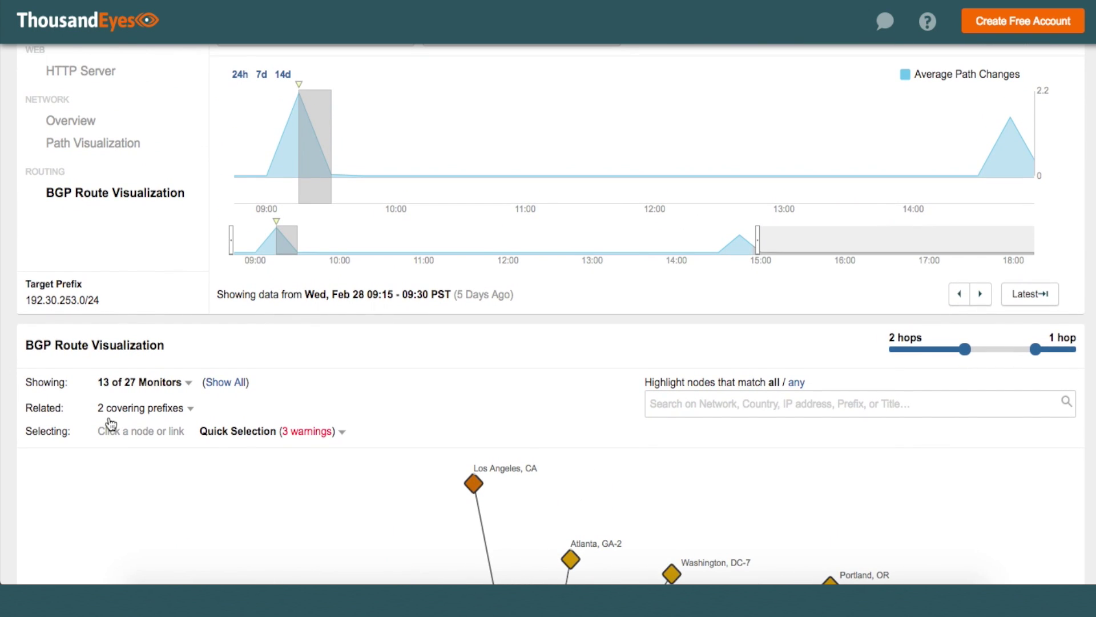
scroll(110, 424, up, 1)
click(97, 153)
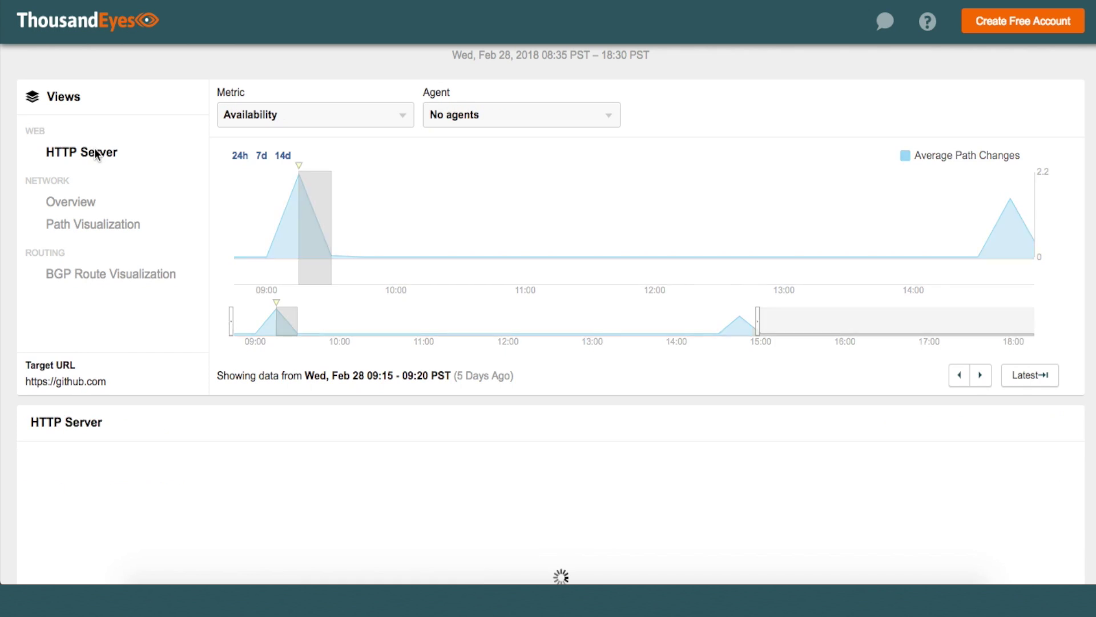
Select the 09:20 outage interval, then the recovered 09:45–09:50 PST interval at 100%.
mouse_move(304, 212)
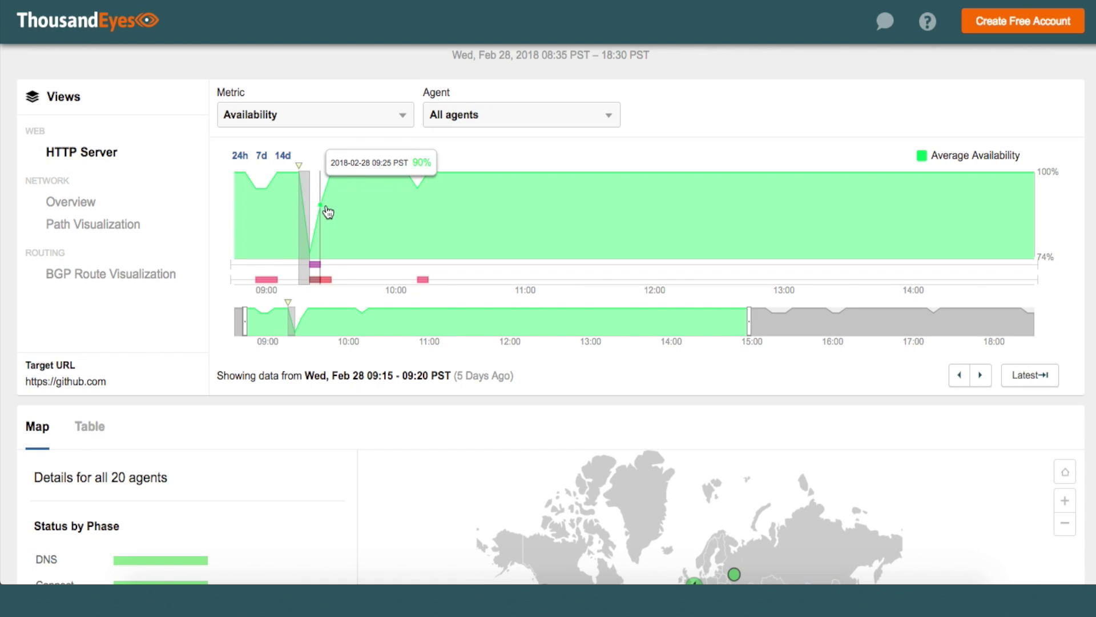
click(318, 215)
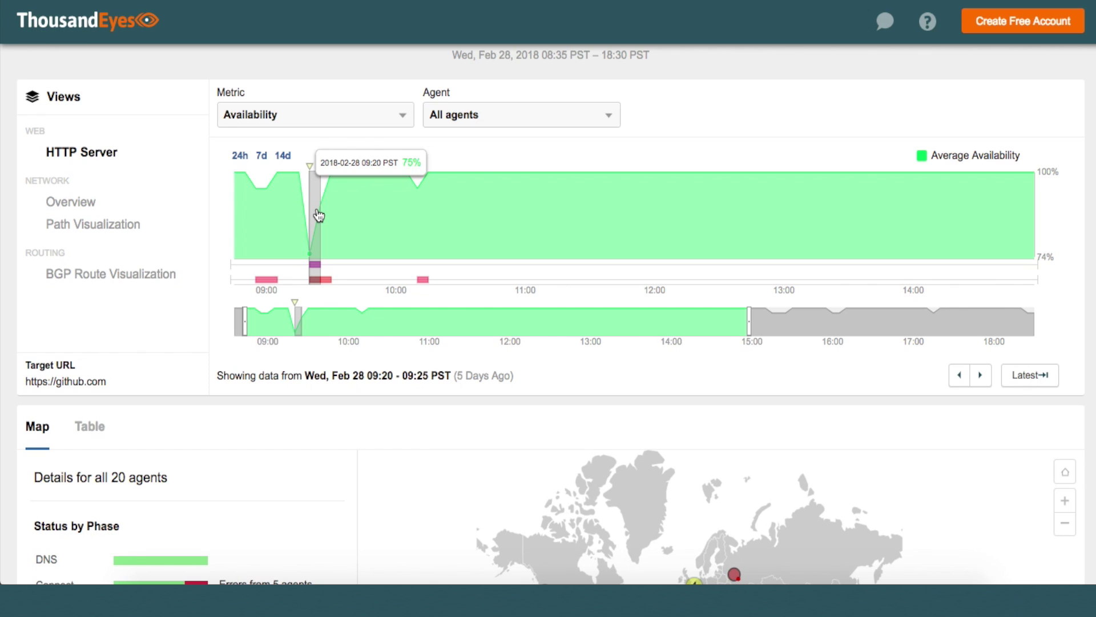
click(370, 215)
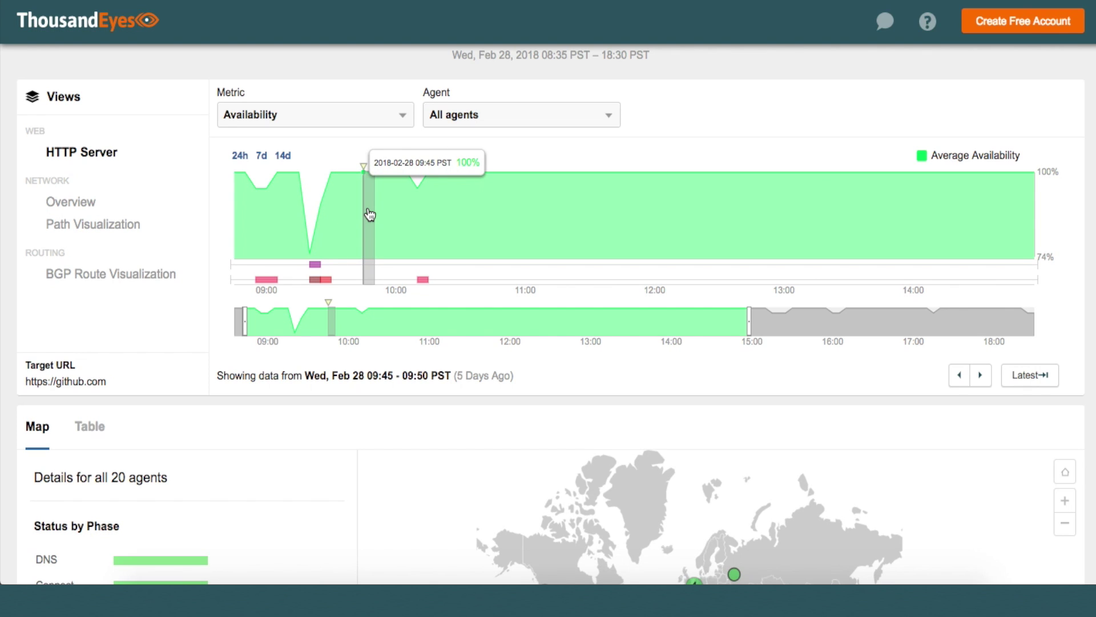
Switch to BGP Route Visualization for 192.30.253.0/24 covering Feb 28 09:45–10:00 PST.
click(137, 276)
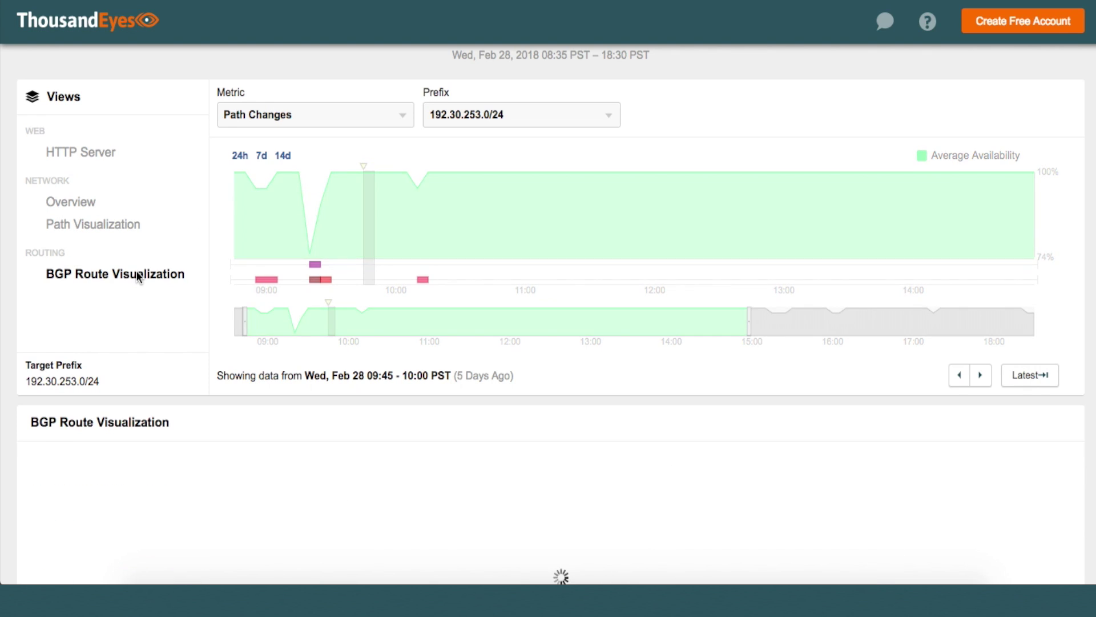